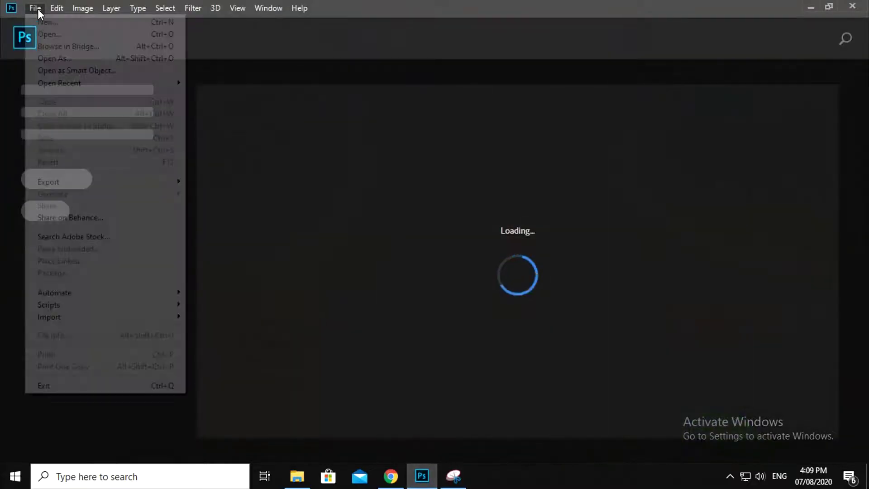
Find IMG20200804112956.jpg in the file browser and open it.
scroll(132, 260, "down", 2)
left_click_drag(760, 77, 761, 113)
scroll(562, 207, "down", 5)
scroll(306, 240, "down", 5)
double_click(306, 240)
Copy the portal preview image and zoom in on the hand.
left_click(399, 480)
right_click(636, 147)
left_click(660, 278)
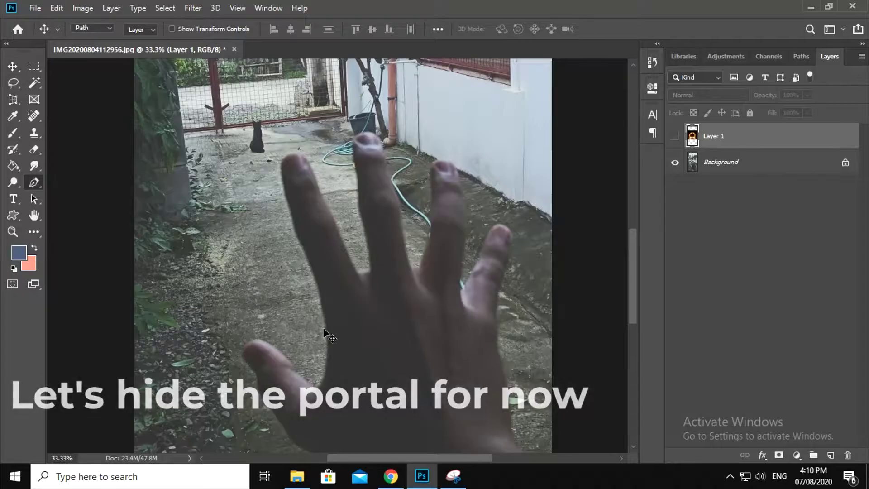
left_click(325, 368)
Zoom to 200% on the first finger and start the pen path with anchors along its edge.
left_click(328, 306)
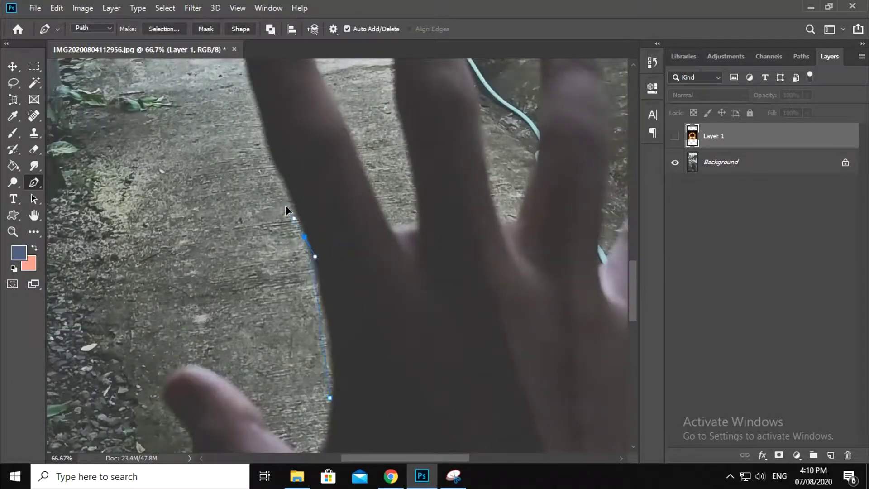
scroll(332, 248, "up", 1)
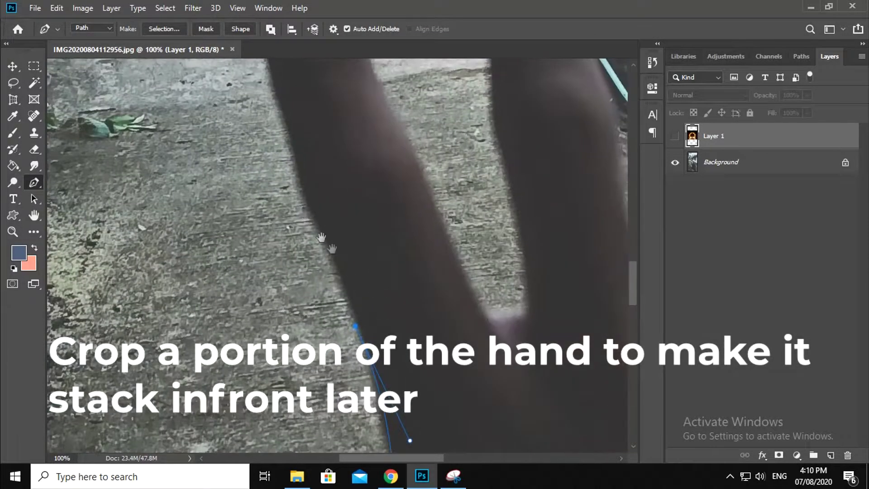
mouse_move(306, 210)
left_mouse_down()
mouse_move(324, 274)
mouse_move(349, 251)
mouse_move(355, 277)
left_mouse_up()
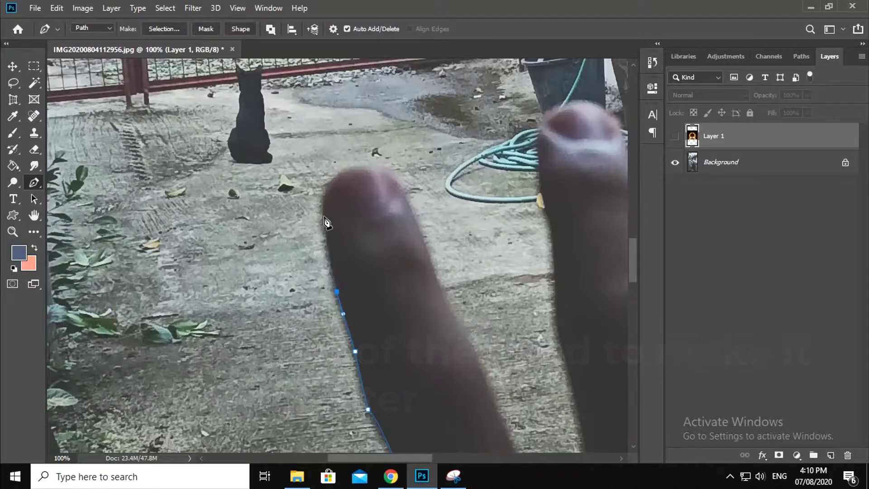
key("ctrl+plus")
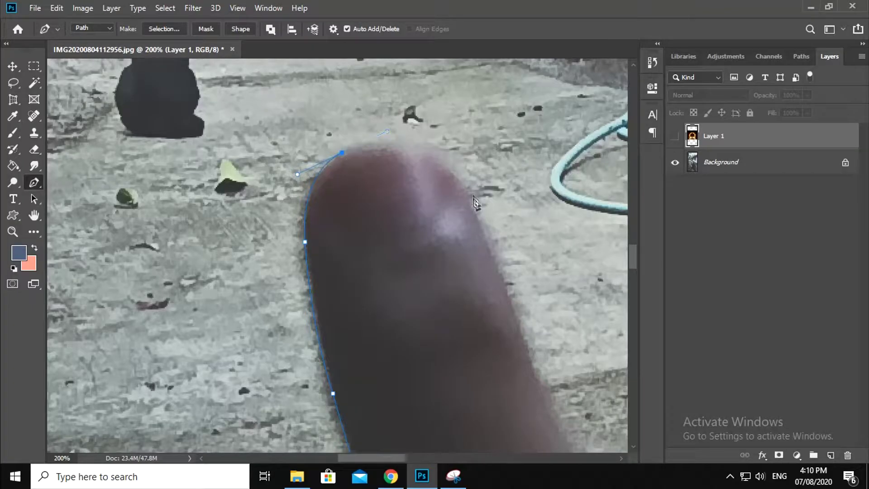
left_click_drag(477, 207, 396, 224)
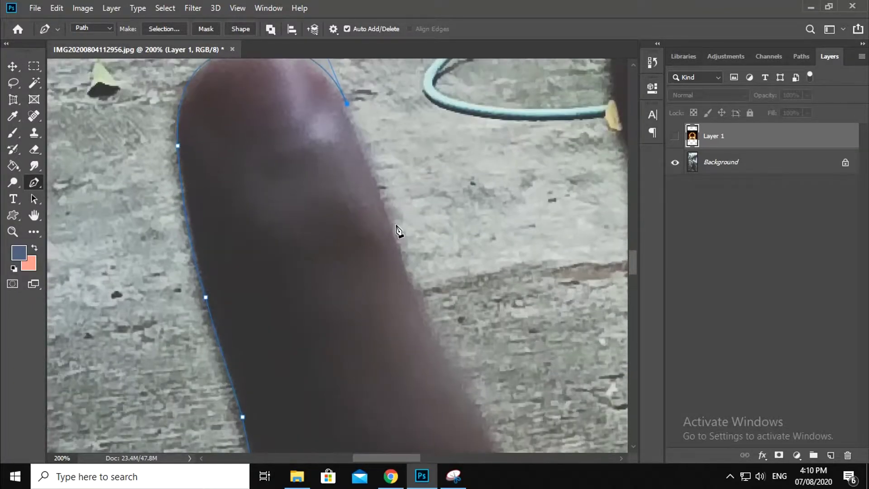
key("ctrl+minus")
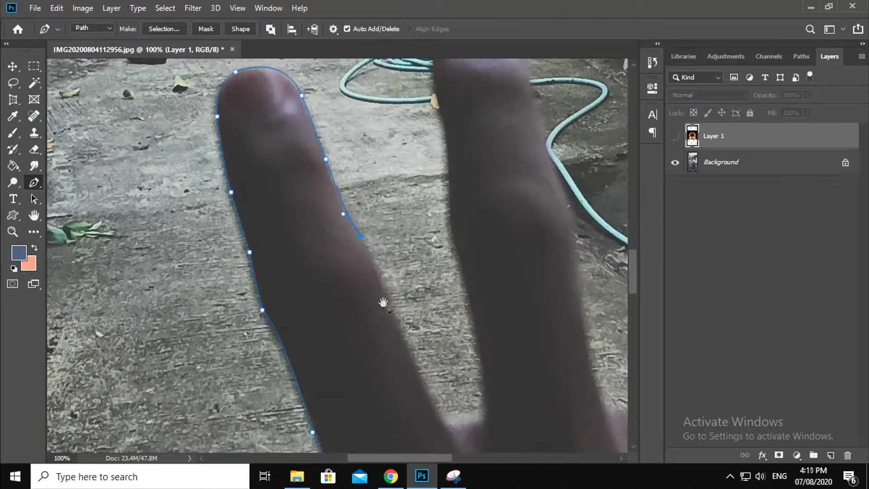
key("ctrl+plus")
left_click(355, 268)
scroll(343, 272, "down", 2)
left_click(333, 272)
scroll(332, 272, "down", 2)
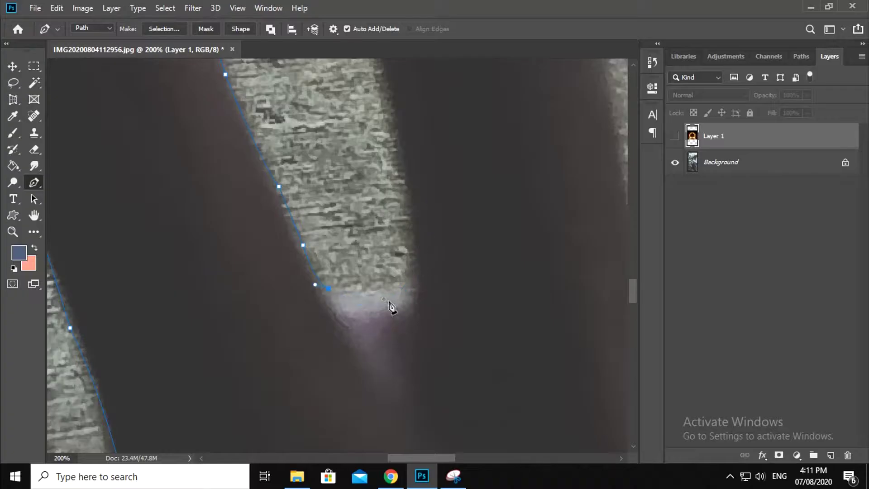
scroll(384, 298, "up", 1)
left_click_drag(374, 303, 389, 299)
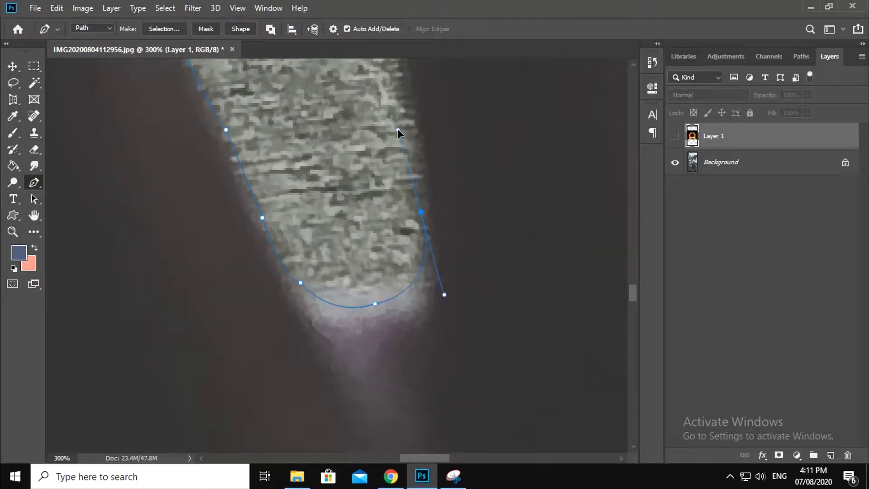
Extend the pen path with an anchor on the next finger's edge.
left_click_drag(428, 250, 456, 257)
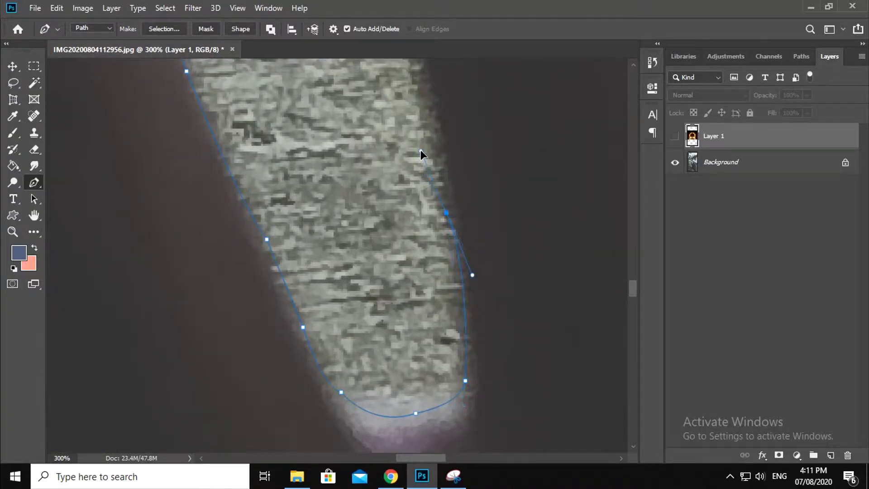
scroll(433, 157, "down", 1)
scroll(433, 157, "down", 1)
scroll(395, 210, "up", 1)
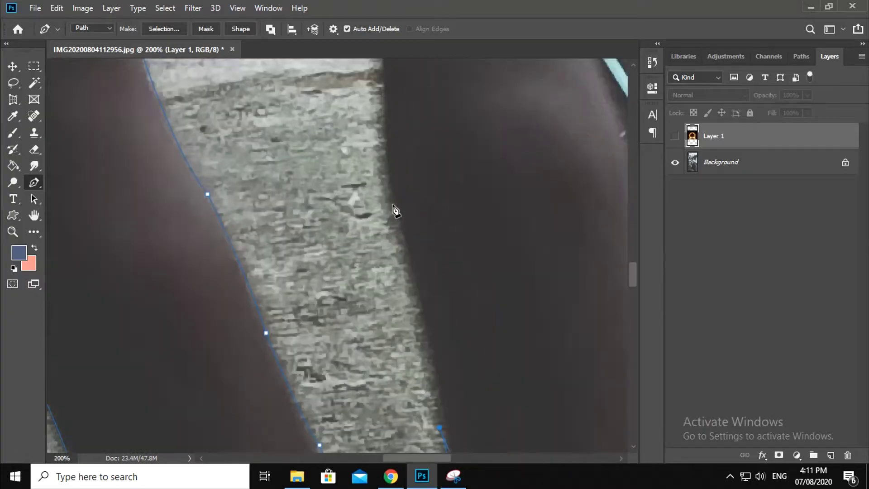
scroll(441, 181, "down", 1)
scroll(398, 309, "down", 1)
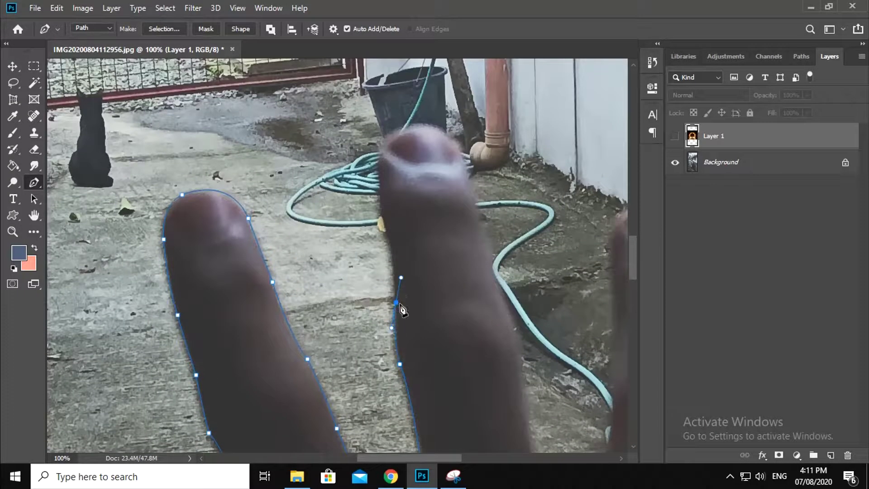
scroll(402, 310, "up", 1)
left_click(355, 228)
scroll(349, 294, "up", 3)
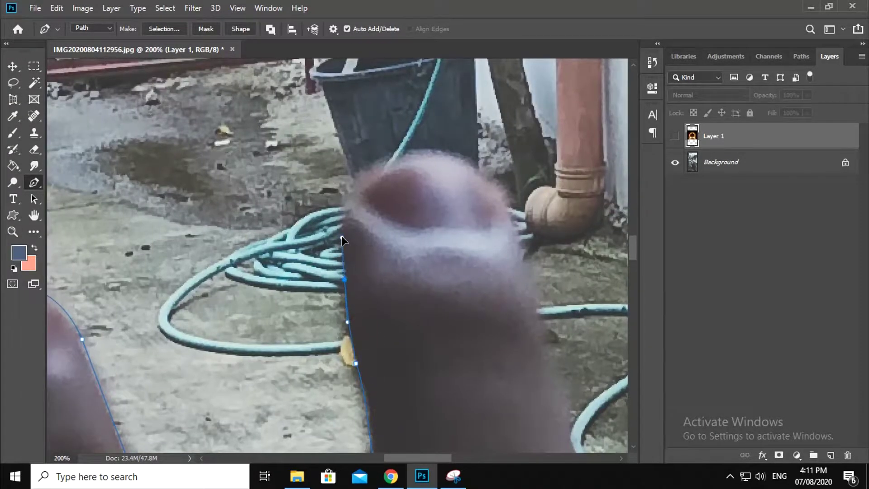
left_click_drag(341, 240, 352, 294)
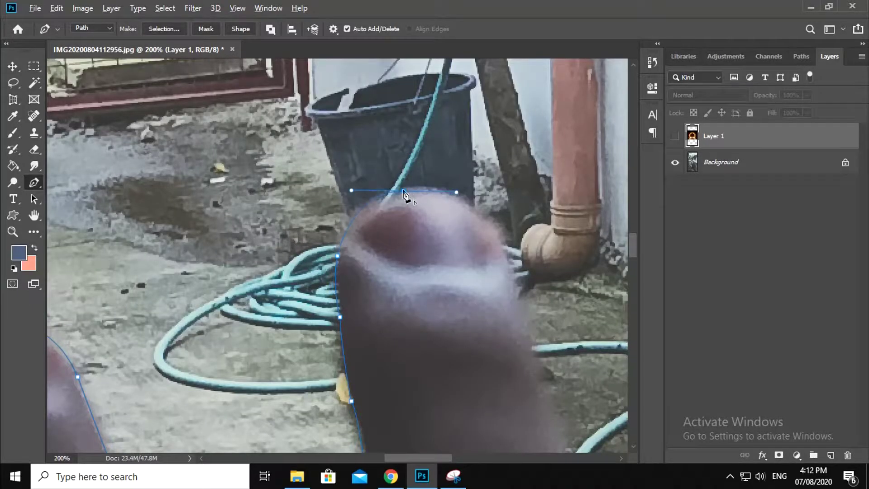
scroll(400, 272, "right", 3)
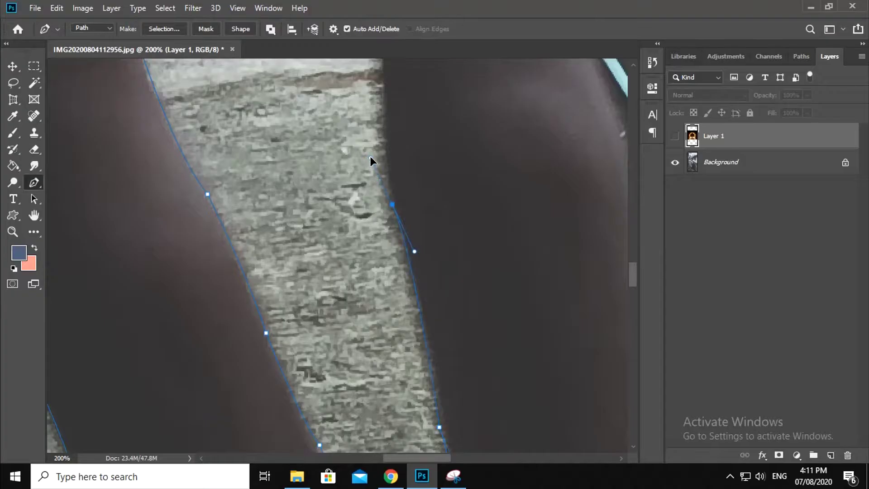
Check the path so far and follow the outline to the next fingertip at 200%.
key("ctrl+minus")
key("ctrl+plus")
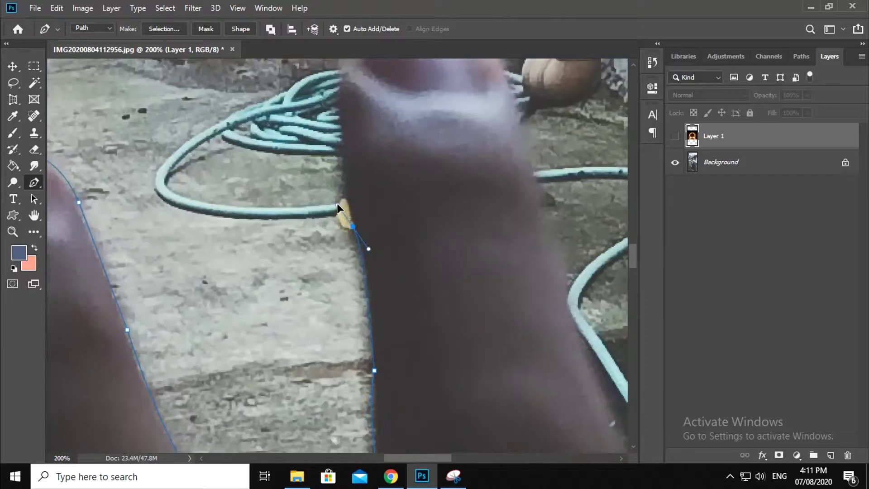
left_click_drag(348, 176, 348, 290)
left_click_drag(358, 246, 352, 296)
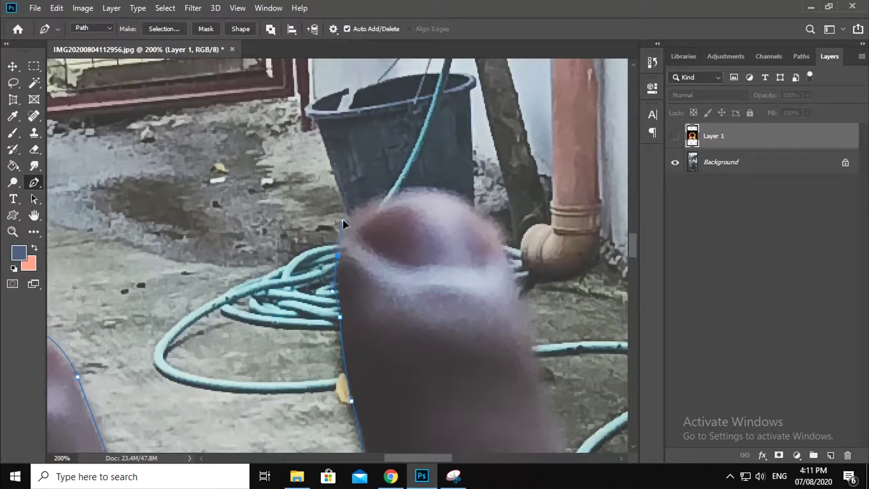
mouse_move(494, 237)
left_mouse_down()
mouse_move(366, 266)
mouse_move(369, 347)
left_mouse_up()
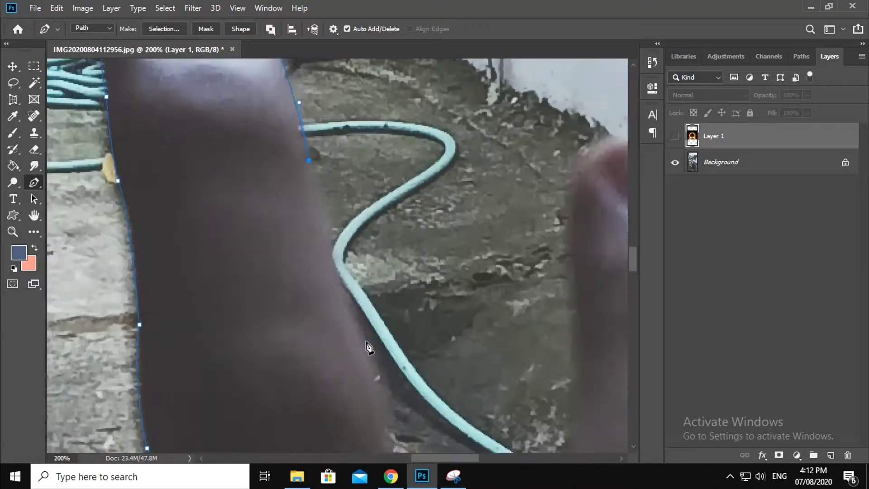
key("ctrl+minus")
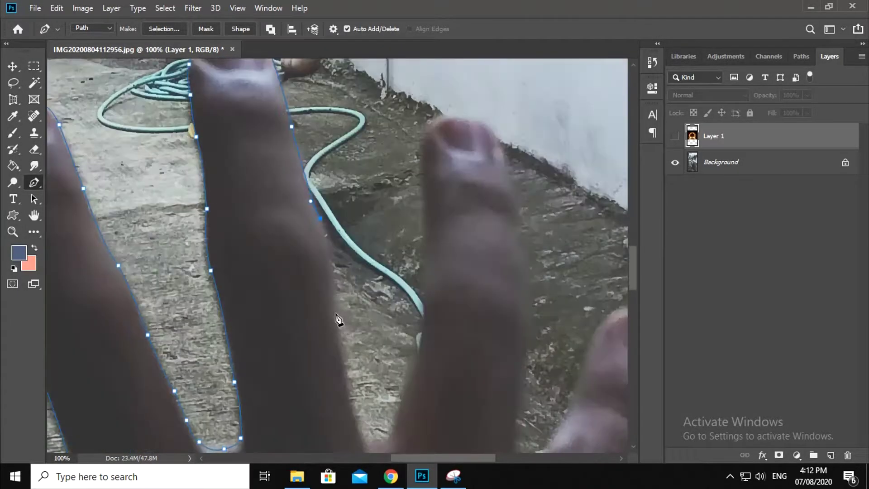
left_click_drag(341, 401, 331, 263)
key("ctrl+plus")
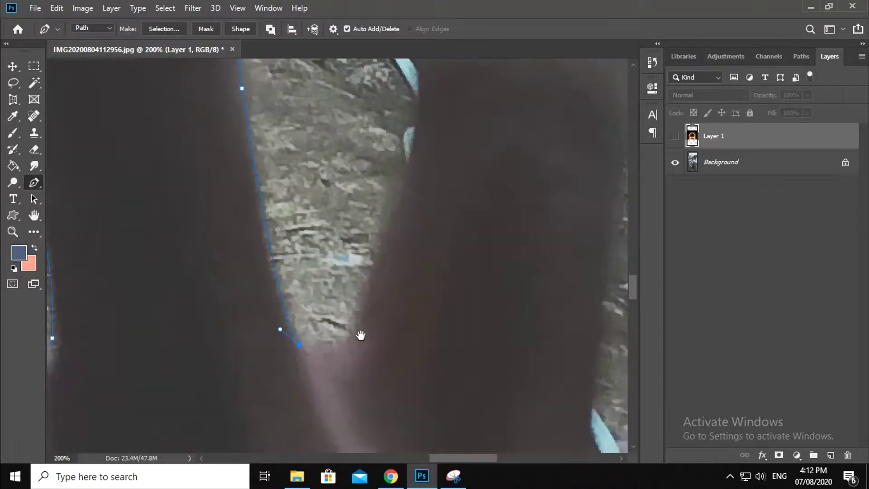
key("ctrl+minus")
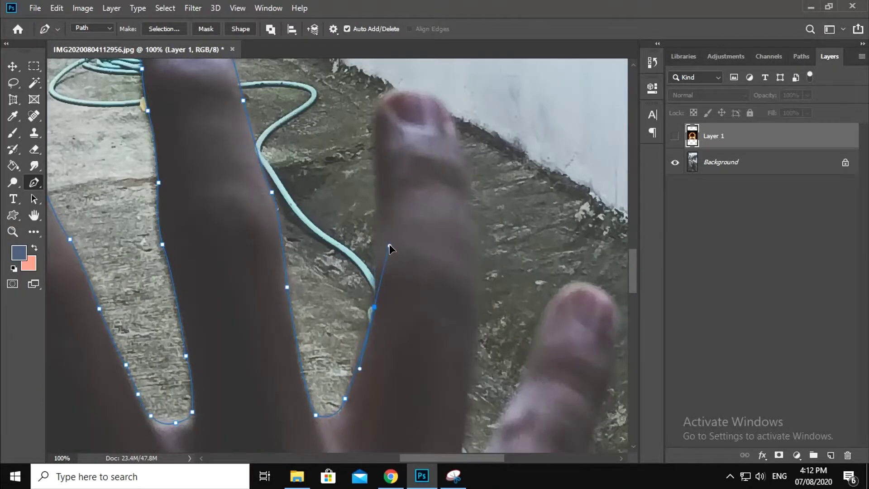
key("ctrl+plus")
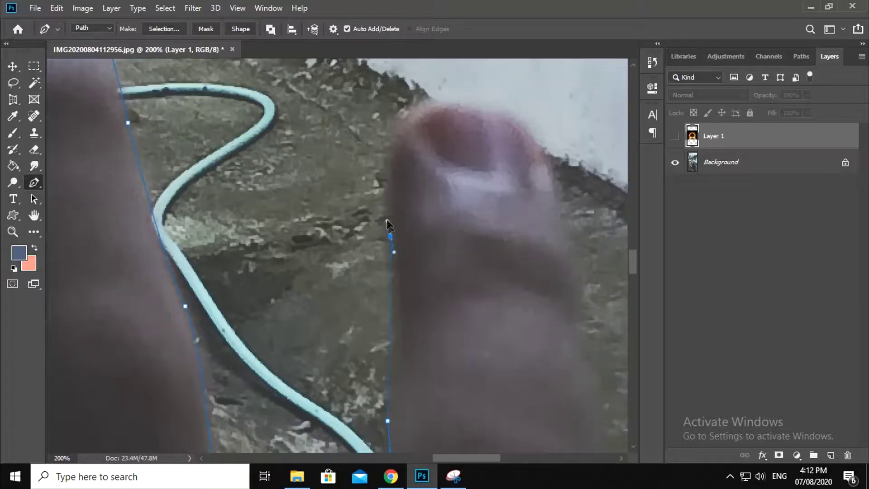
scroll(388, 196, "up", 2)
scroll(392, 189, "right", 5)
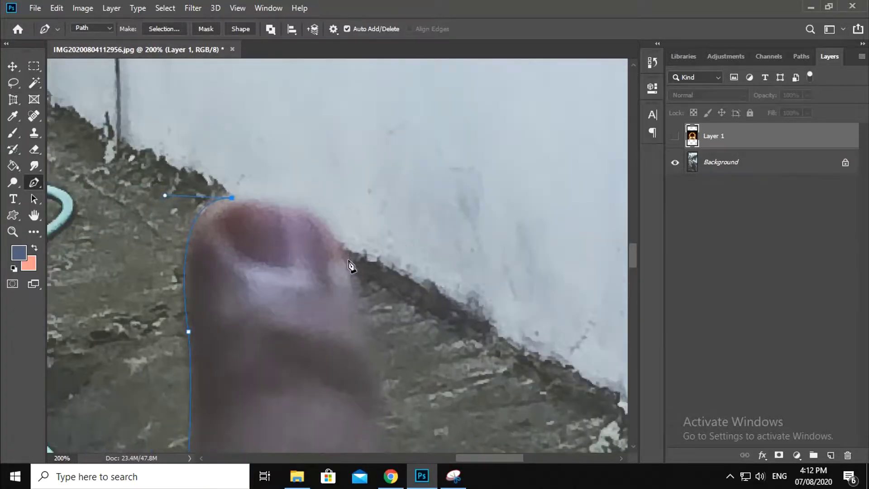
scroll(350, 267, "down", 3)
Curve the path over the last fingertips with smooth anchors.
left_click_drag(347, 289, 351, 357)
scroll(348, 294, "down", 4)
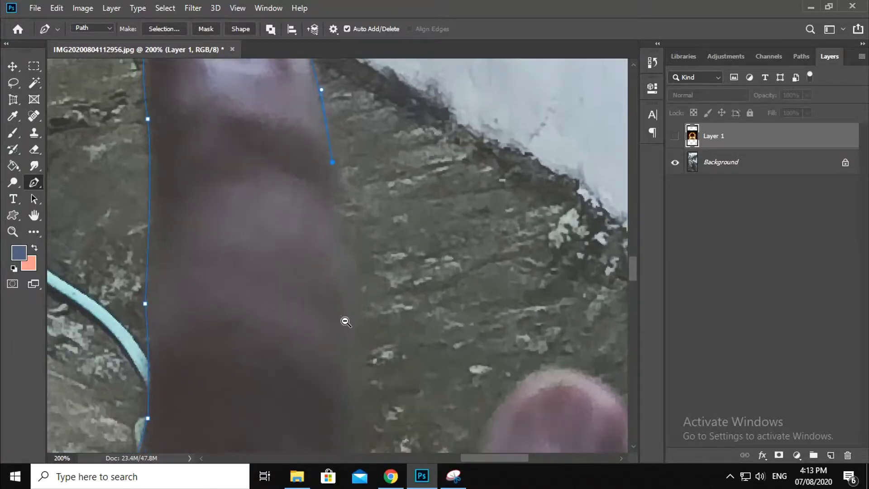
scroll(339, 288, "down", 1)
scroll(334, 325, "down", 2)
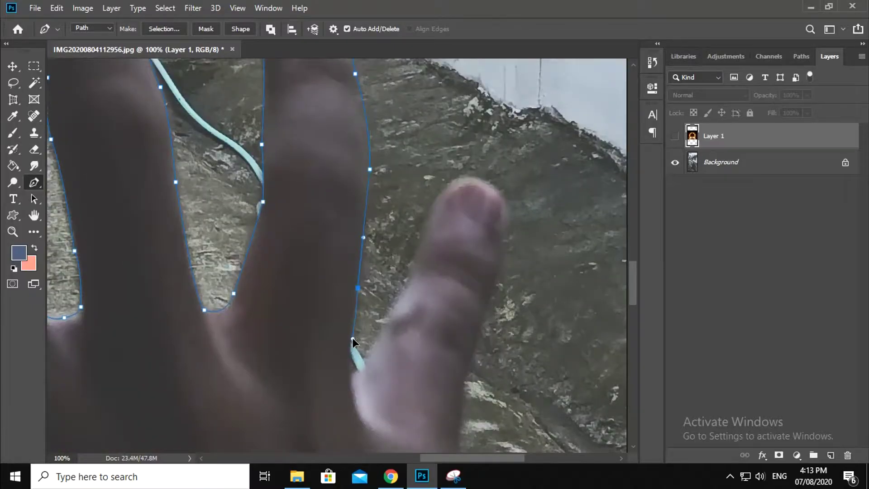
scroll(352, 337, "down", 2)
scroll(320, 352, "up", 2)
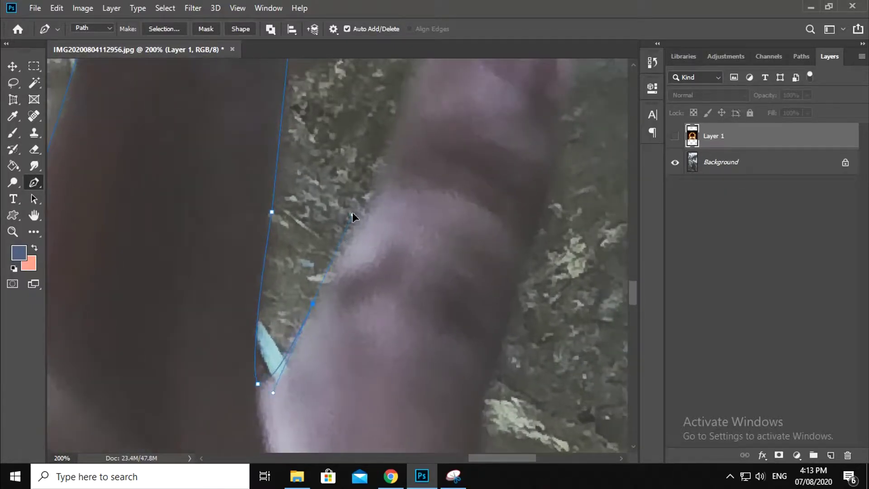
scroll(351, 277, "up", 3)
scroll(363, 371, "up", 1)
left_click_drag(363, 371, 330, 425)
left_click_drag(336, 271, 343, 239)
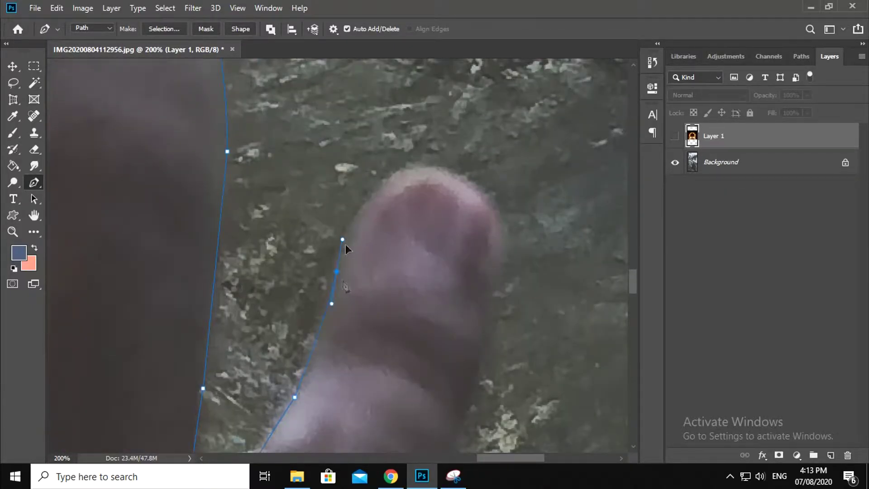
left_click_drag(404, 174, 446, 162)
Close the outline with corner and smooth anchors down the finger's right edge.
scroll(362, 319, "down", 2)
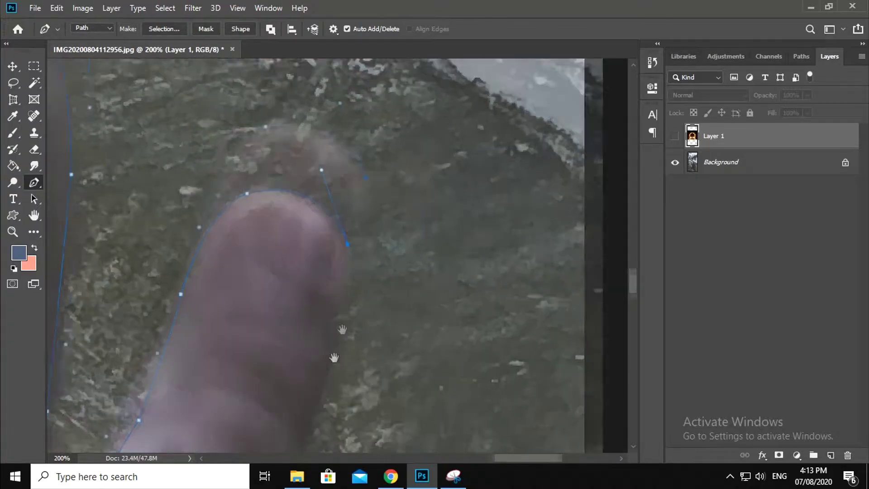
left_click(317, 336)
scroll(307, 335, "down", 3)
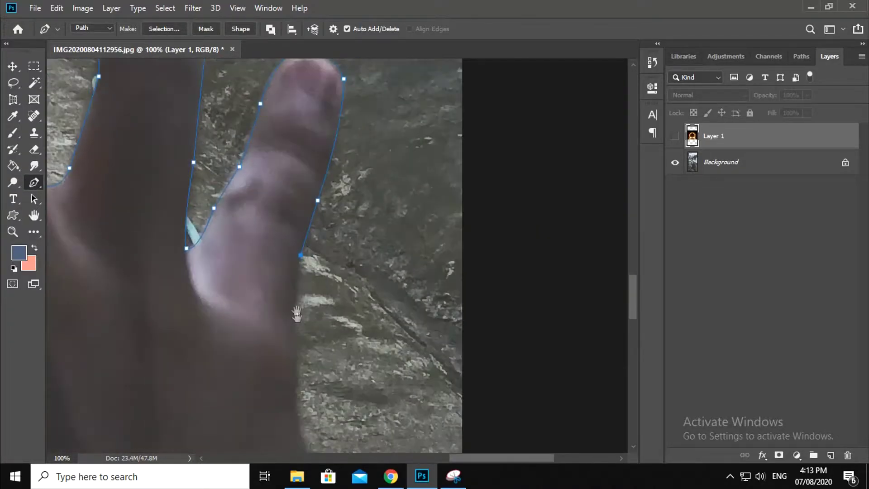
scroll(285, 337, "down", 2)
scroll(358, 262, "up", 2)
left_click_drag(368, 284, 407, 353)
scroll(392, 357, "down", 2)
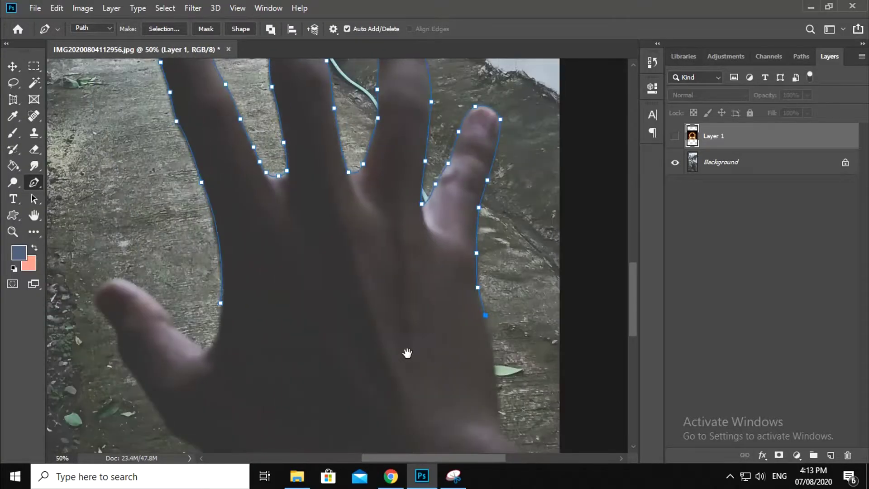
Turn the finished finger path into a selection and copy it.
key("ctrl+Return")
key("v")
key("ctrl+c")
Set up a new 8.5 × 11 inch document.
left_click(35, 8)
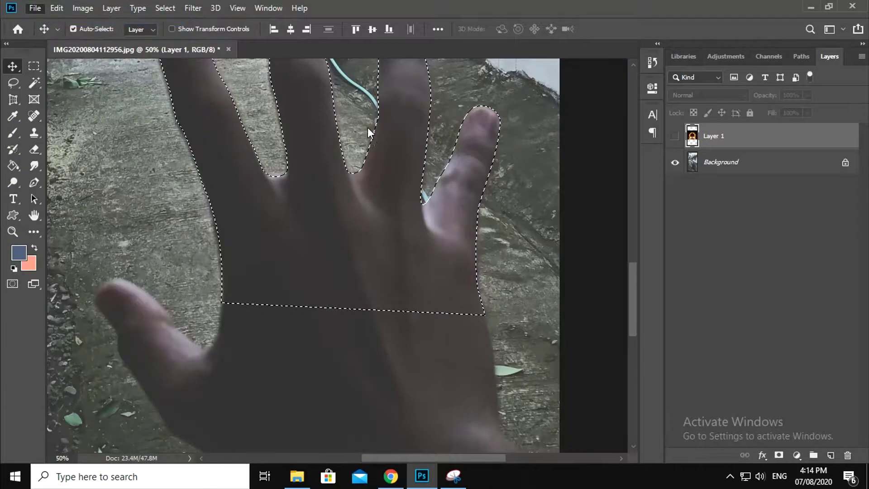
left_click(471, 158)
left_click(455, 182)
type("8.5")
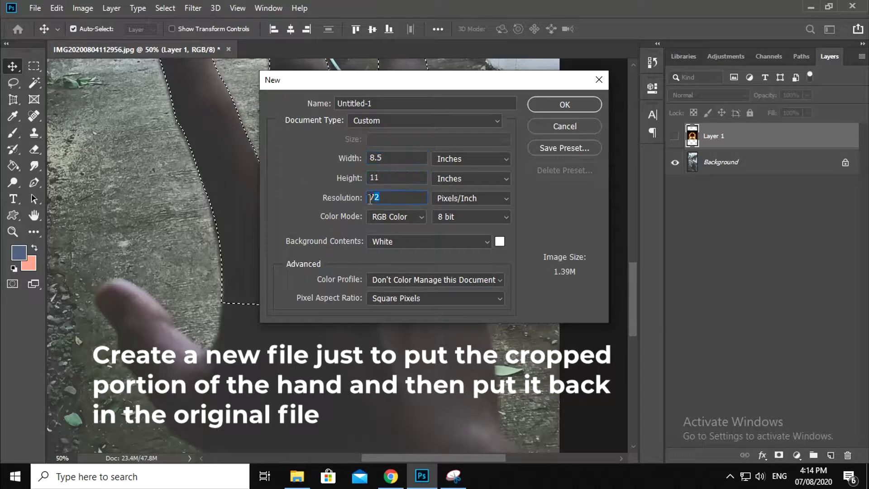
Create Untitled-1, move the hand cutout into it, then back into the alley photo as Layer 2.
left_click(565, 104)
left_click(145, 49)
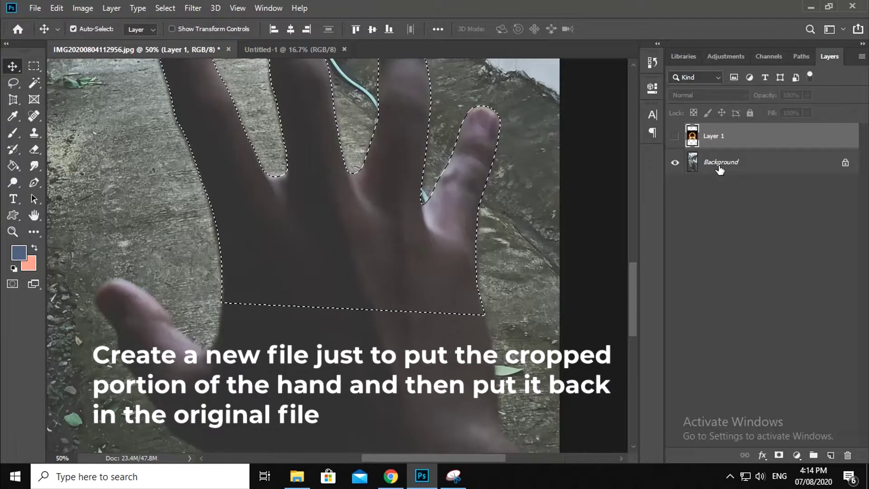
left_click(439, 265)
left_click_drag(439, 267, 209, 48)
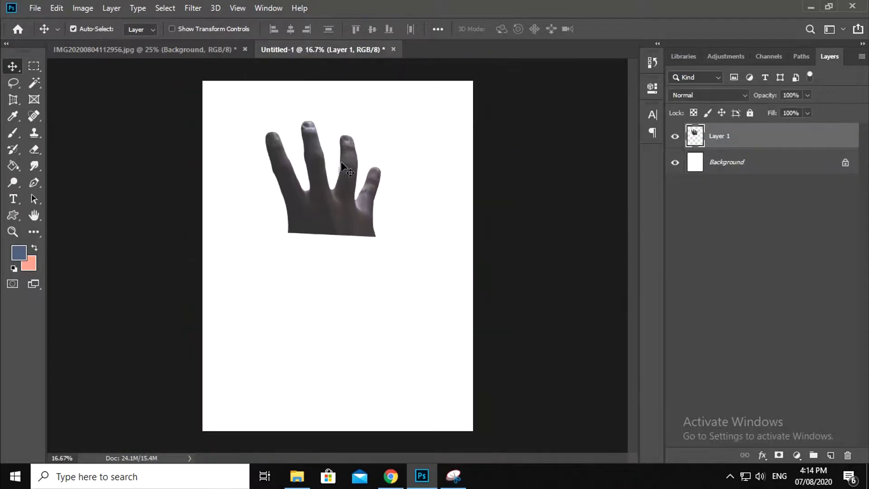
left_click_drag(343, 163, 392, 325)
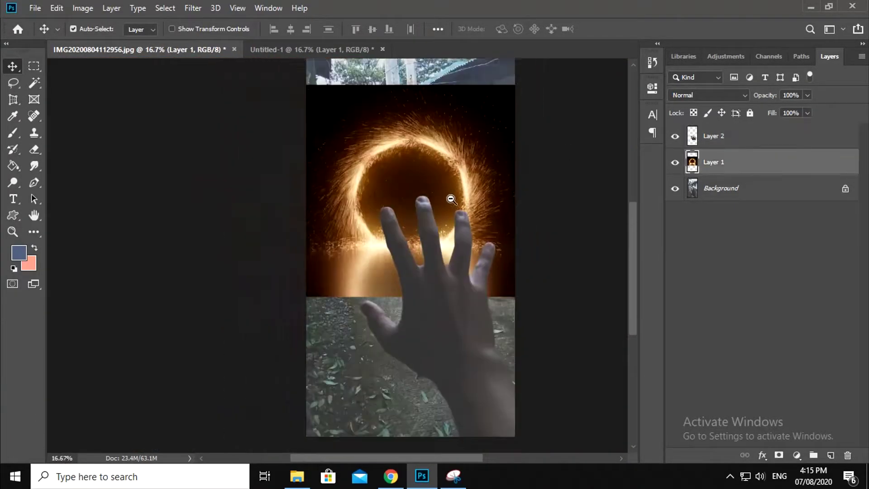
Set the portal layer (Layer 1) to Screen blending and bring up Levels.
left_click(708, 95)
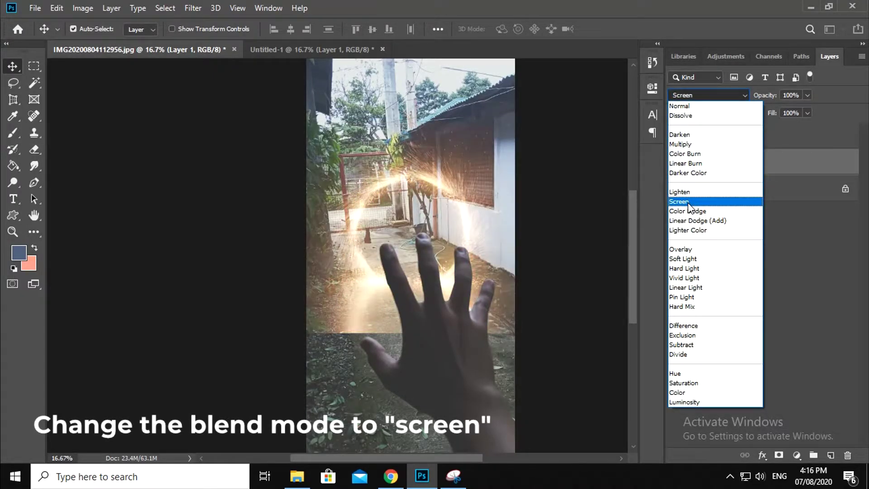
left_click(688, 202)
key("ctrl+l")
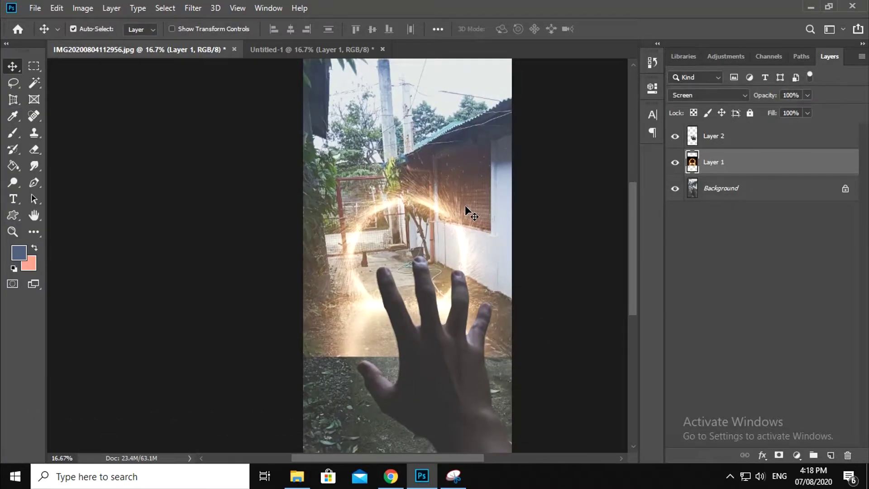
Deepen the portal layer's shadows and midtones in Levels.
key("ctrl+l")
left_click_drag(550, 234, 566, 235)
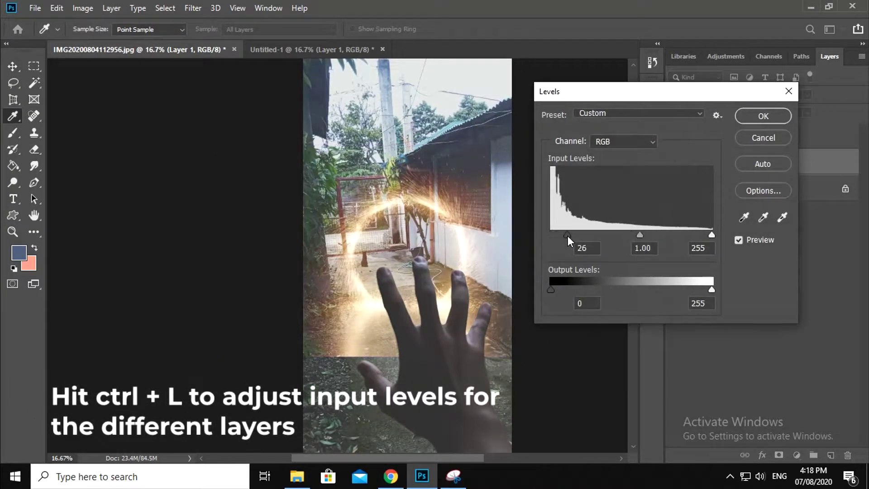
left_click_drag(632, 235, 634, 241)
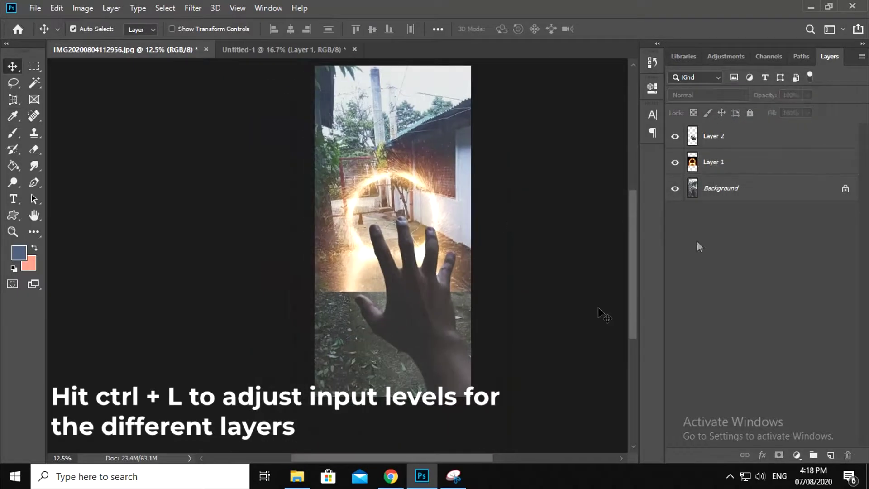
Darken the alley Background with Levels, black input around 42.
left_click(747, 188)
key("ctrl+l")
left_click_drag(551, 235, 576, 236)
key("ctrl+plus")
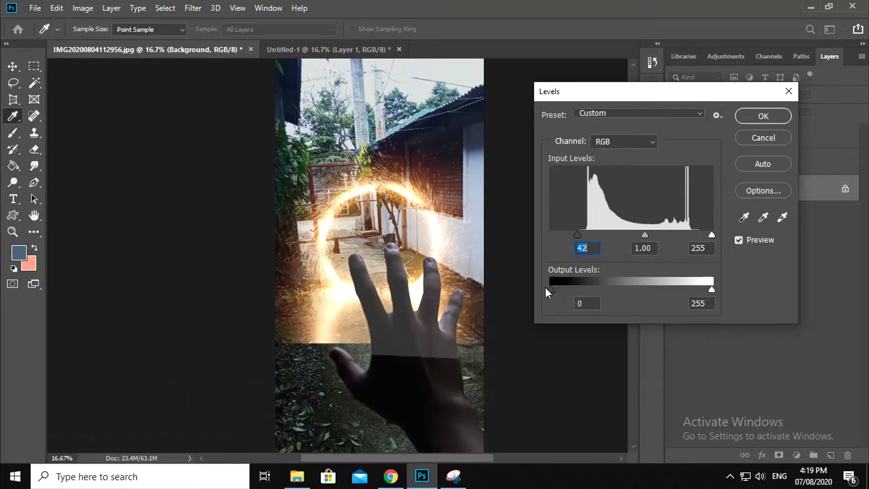
left_click(550, 289)
left_click_drag(578, 236, 581, 243)
left_click_drag(645, 235, 644, 235)
key("Return")
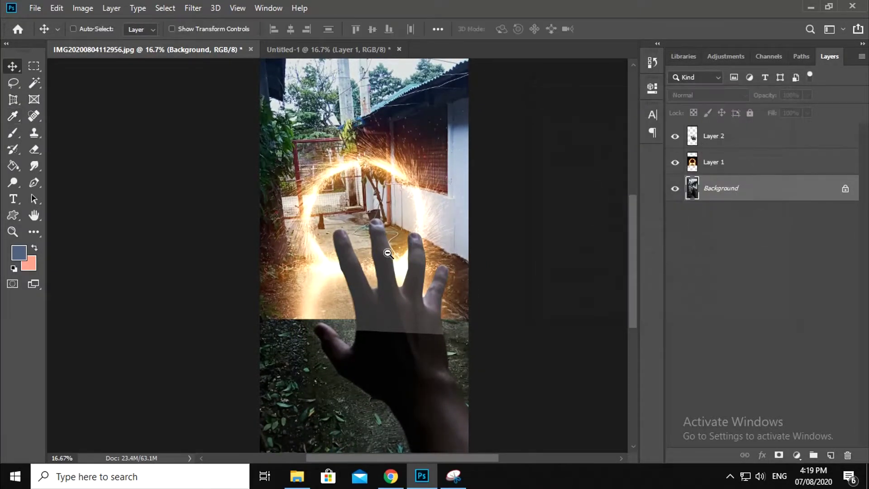
key("ctrl+z")
Darken the hand layer (Layer 2) with Levels, raising black input and midtones.
key("ctrl+l")
left_click_drag(550, 235, 577, 235)
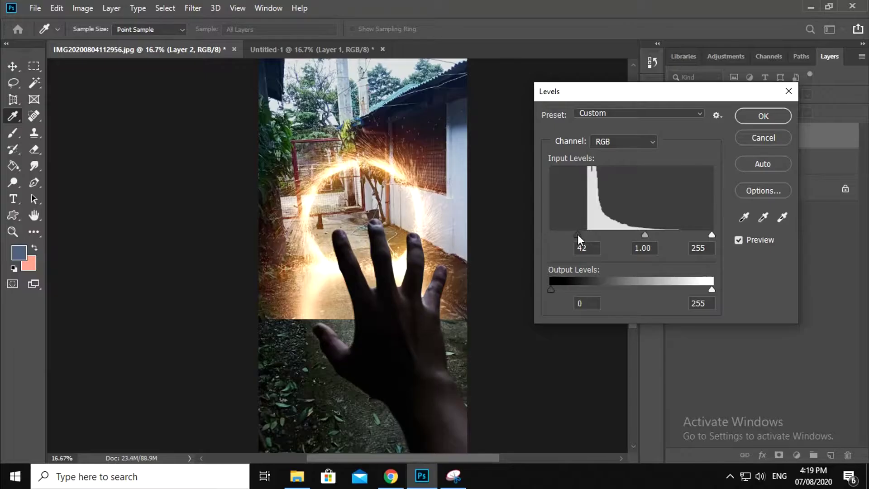
key("ctrl+plus")
left_click_drag(643, 236, 649, 238)
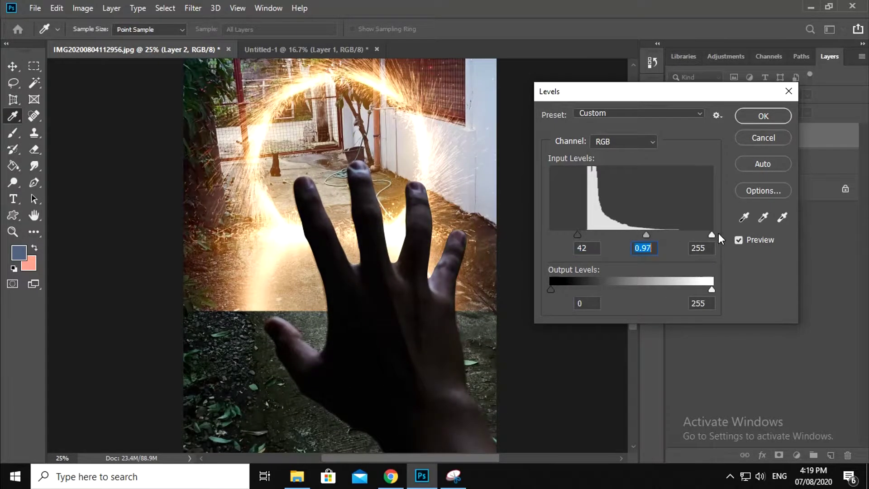
key("Return")
key("ctrl+minus")
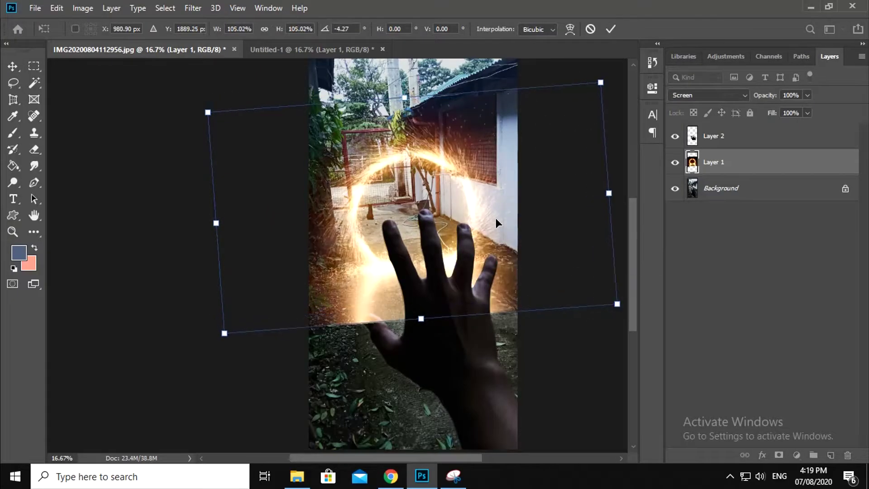
Move the portal behind the hand, rotate it -6.11° and scale it to about 120.77%.
left_click_drag(500, 232, 481, 174)
left_click_drag(192, 72, 185, 81)
left_click_drag(589, 108, 603, 120)
key("ctrl+minus")
left_click_drag(398, 231, 404, 221)
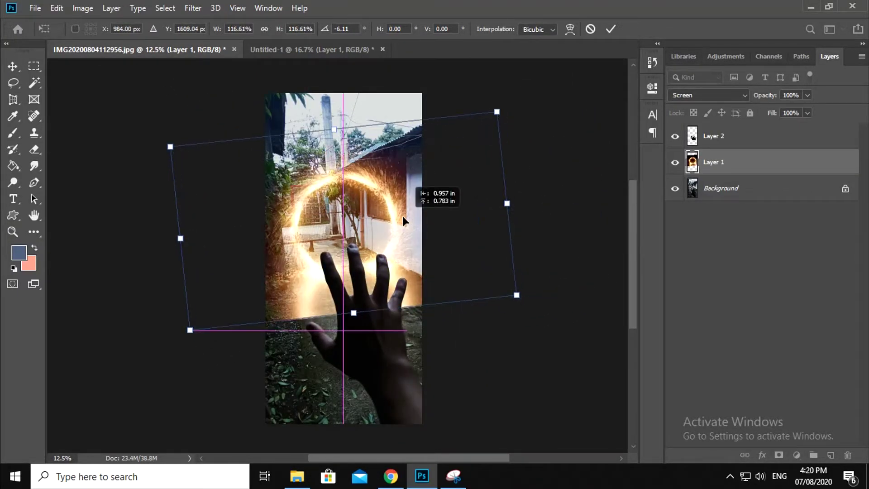
left_click_drag(171, 146, 158, 148)
left_click_drag(505, 126, 455, 113)
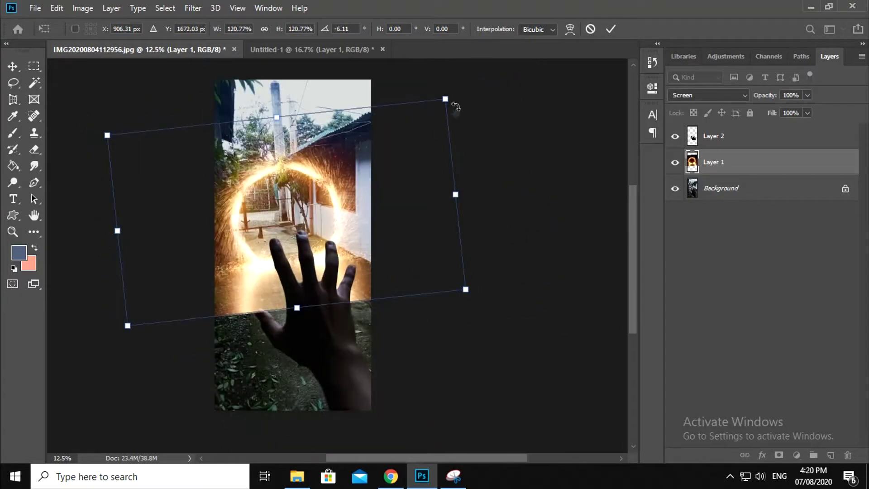
key("Return")
key("ctrl+plus")
key("e")
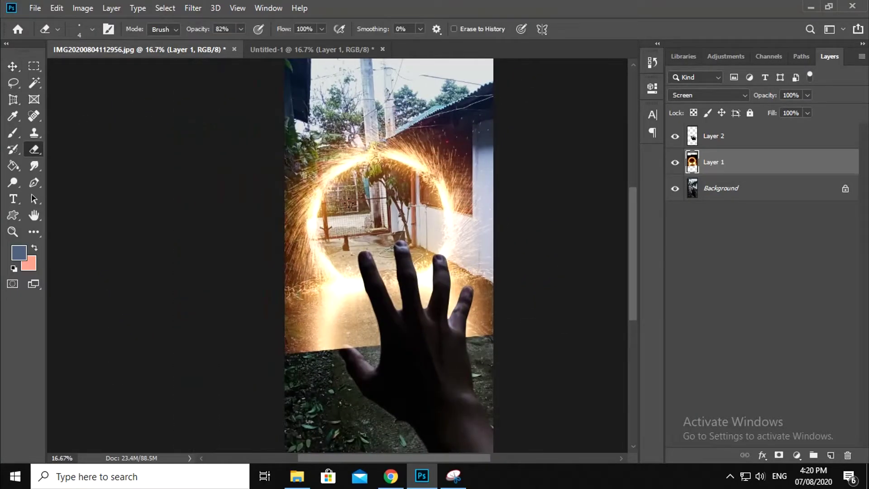
Erase the portal's hard lower edge with a 600 px soft eraser.
key("bracketleft")
key("bracketleft")
key("bracketleft")
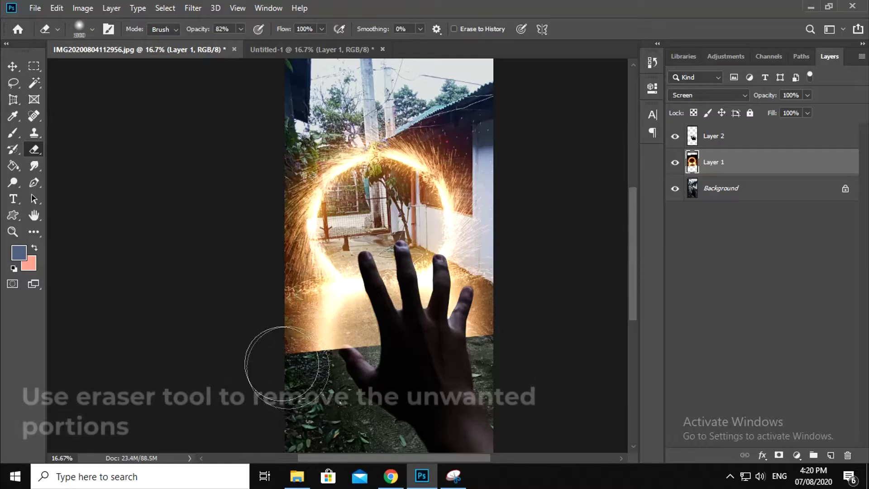
left_click_drag(287, 354, 353, 353)
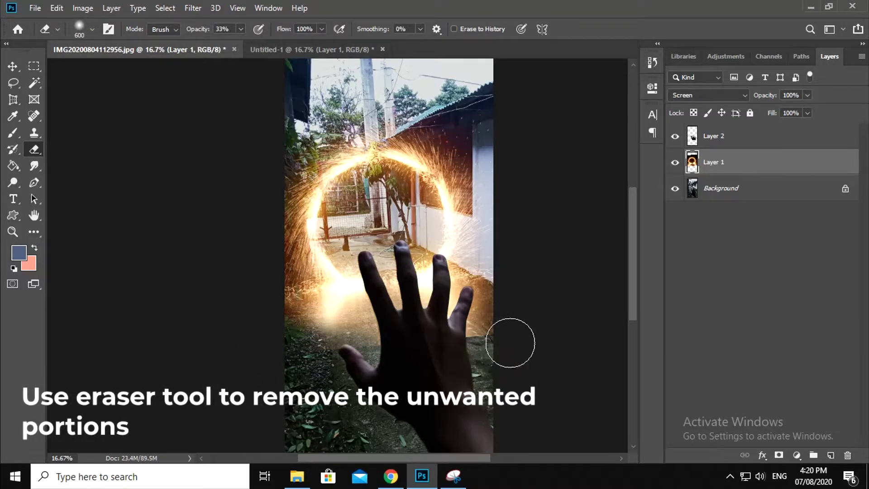
left_click_drag(321, 364, 395, 339)
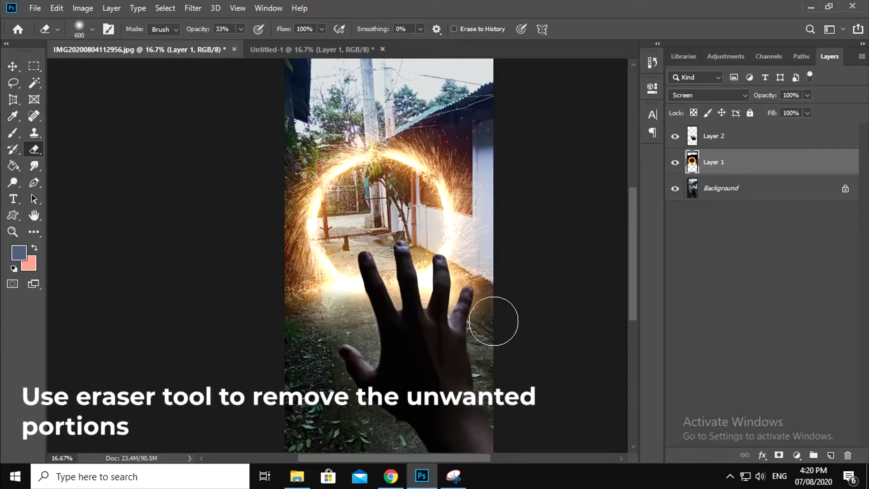
scroll(372, 357, "up", 1)
scroll(372, 357, "down", 2)
scroll(353, 316, "up", 2)
Widen the portal slightly toward both top corners with Free Transform.
key("v")
left_click_drag(484, 286, 417, 290)
key("ctrl+t")
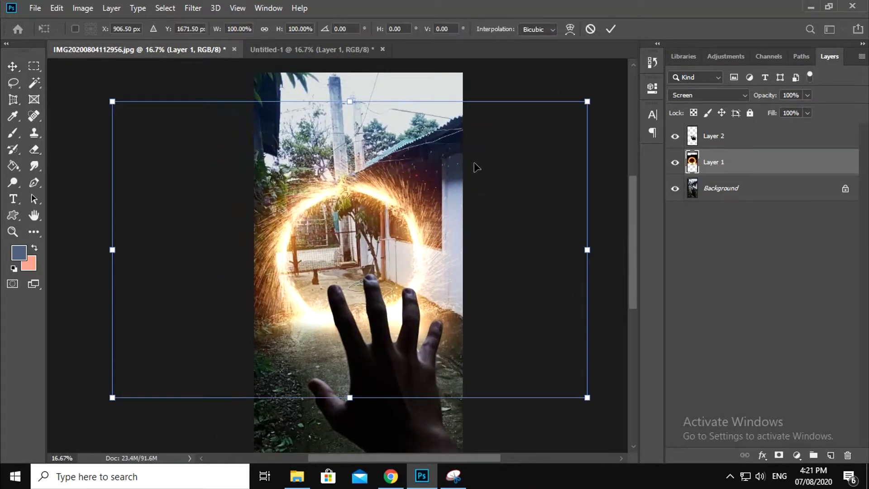
left_click_drag(591, 99, 597, 91)
left_click_drag(112, 101, 102, 89)
key("Return")
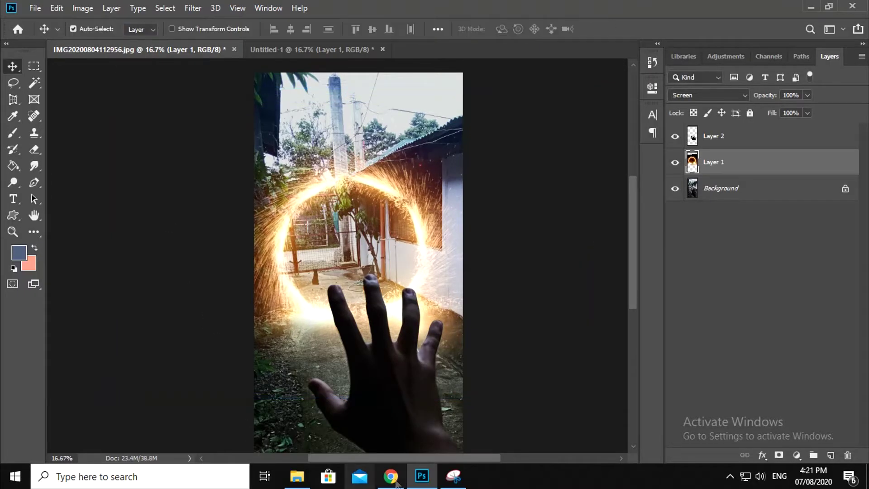
Enlarge the pasted Konoha village picture (Layer 3) over the ring.
key("e")
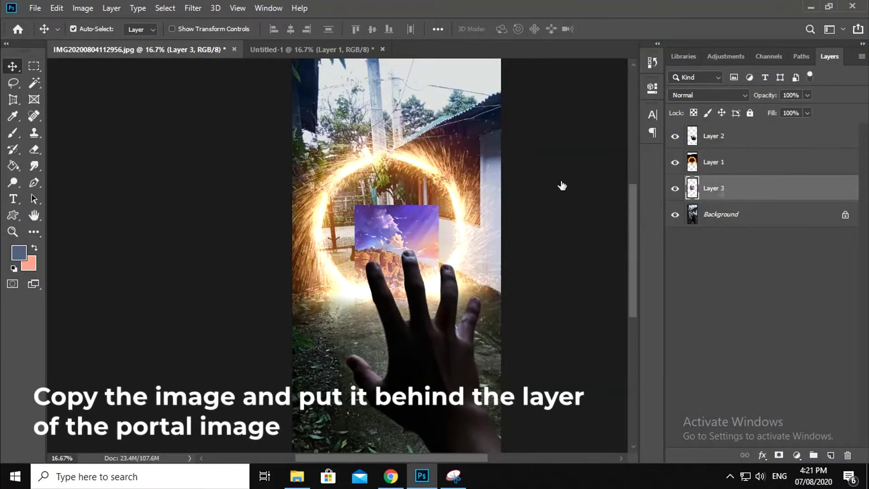
key("ctrl+t")
left_click_drag(355, 206, 292, 127)
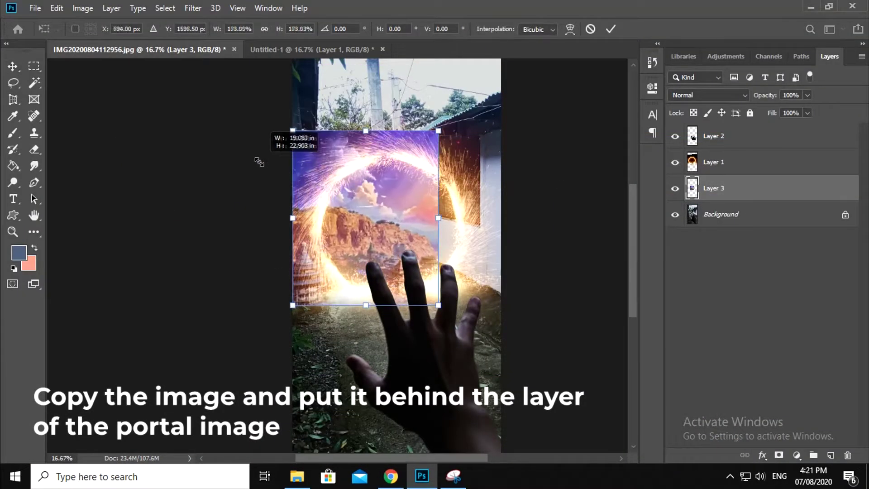
Scale and move the village picture up into the portal ring, then commit.
left_click_drag(450, 217, 462, 229)
left_click_drag(460, 151, 457, 147)
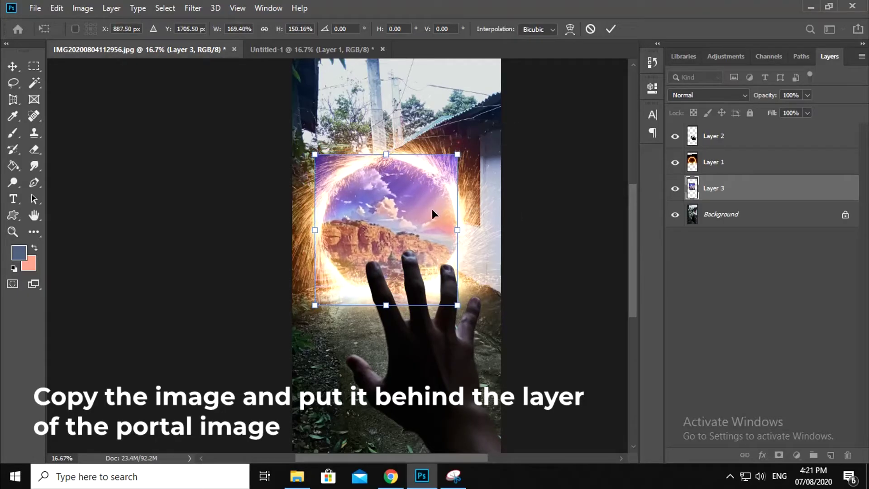
left_click_drag(431, 208, 441, 195)
key("Return")
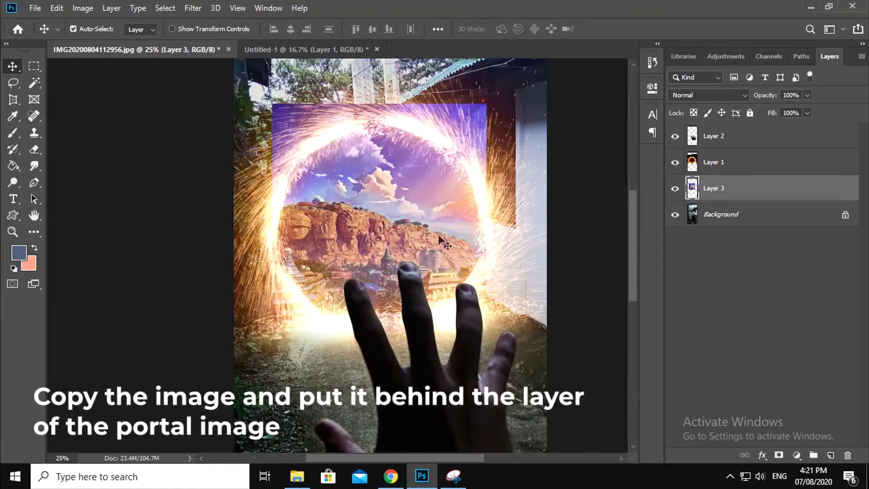
Erase the village picture's overflow outside the ring at 86% eraser opacity.
key("e")
scroll(344, 89, "up", 2)
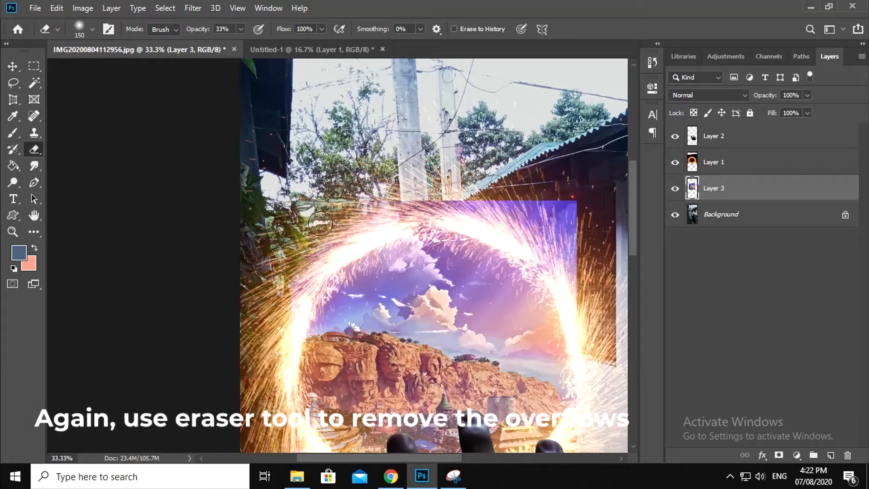
left_click_drag(244, 47, 278, 47)
left_click_drag(562, 175, 496, 181)
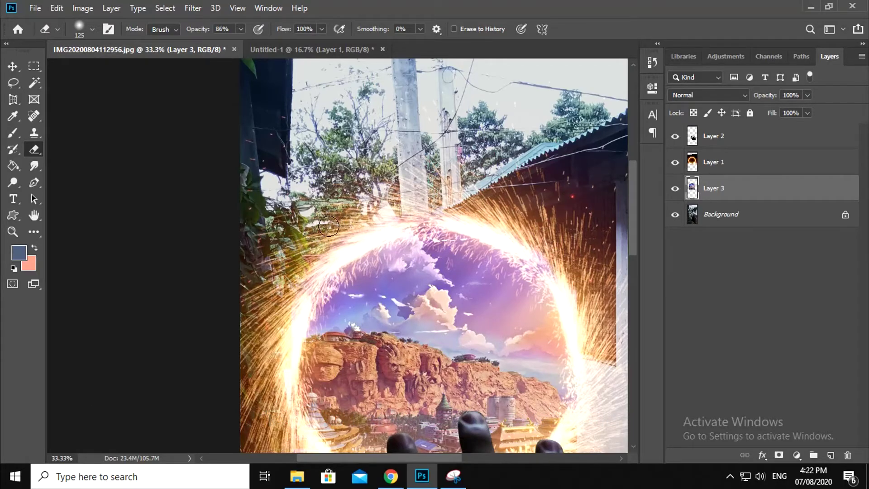
key("ctrl+plus")
left_click_drag(584, 296, 432, 229)
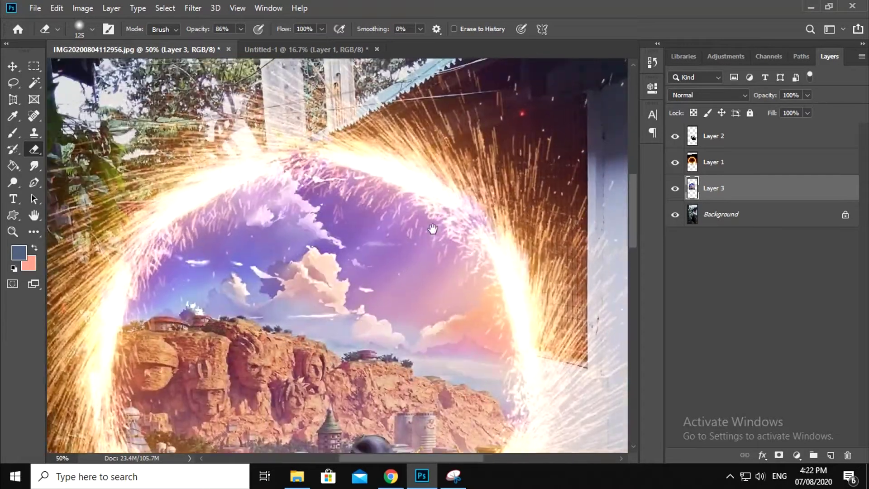
key("ctrl+minus")
key("ctrl+minus")
key("ctrl+minus")
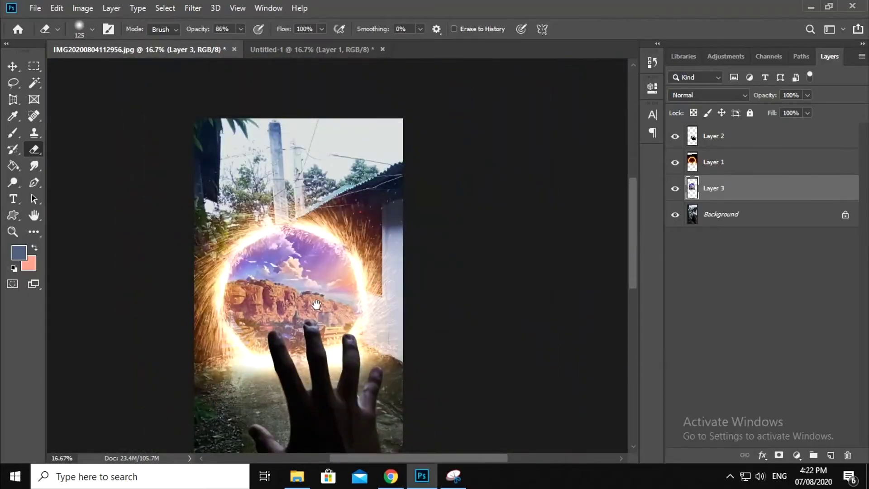
key("v")
key("ctrl+l")
Raise the village layer's black input to 53, nudge highlights, and apply Levels.
left_click_drag(550, 235, 580, 235)
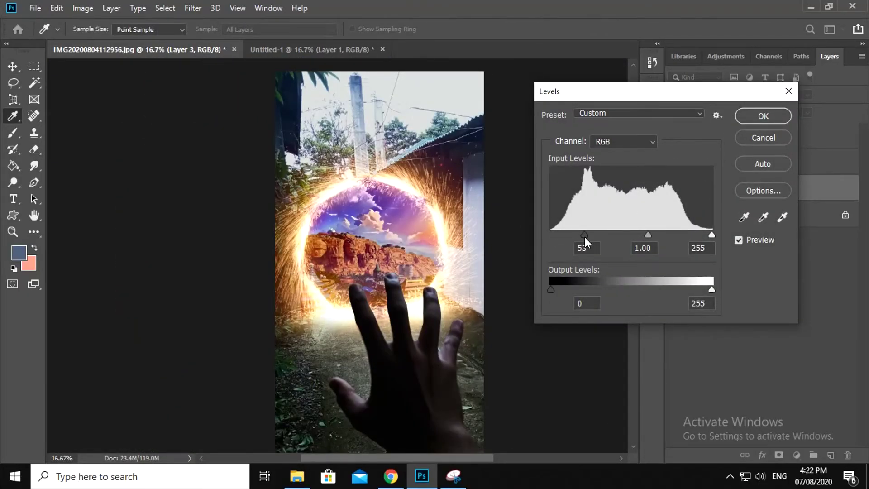
left_click_drag(711, 234, 702, 235)
left_click(762, 116)
key("ctrl+minus")
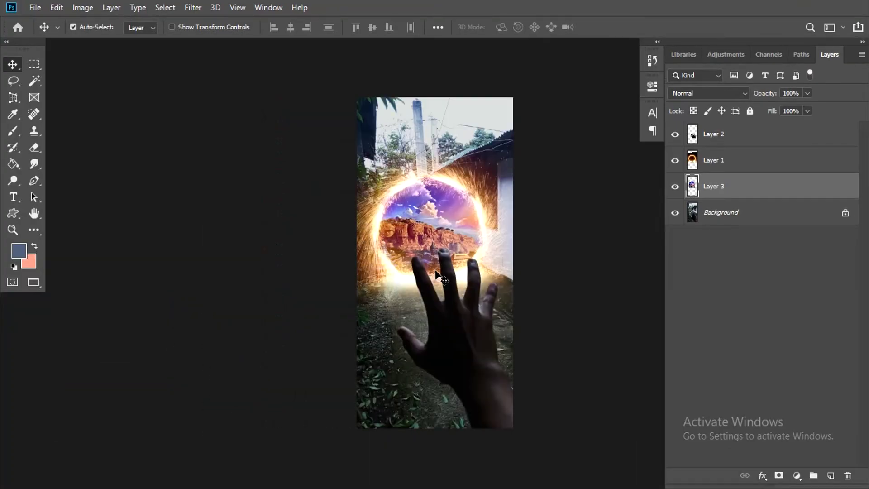